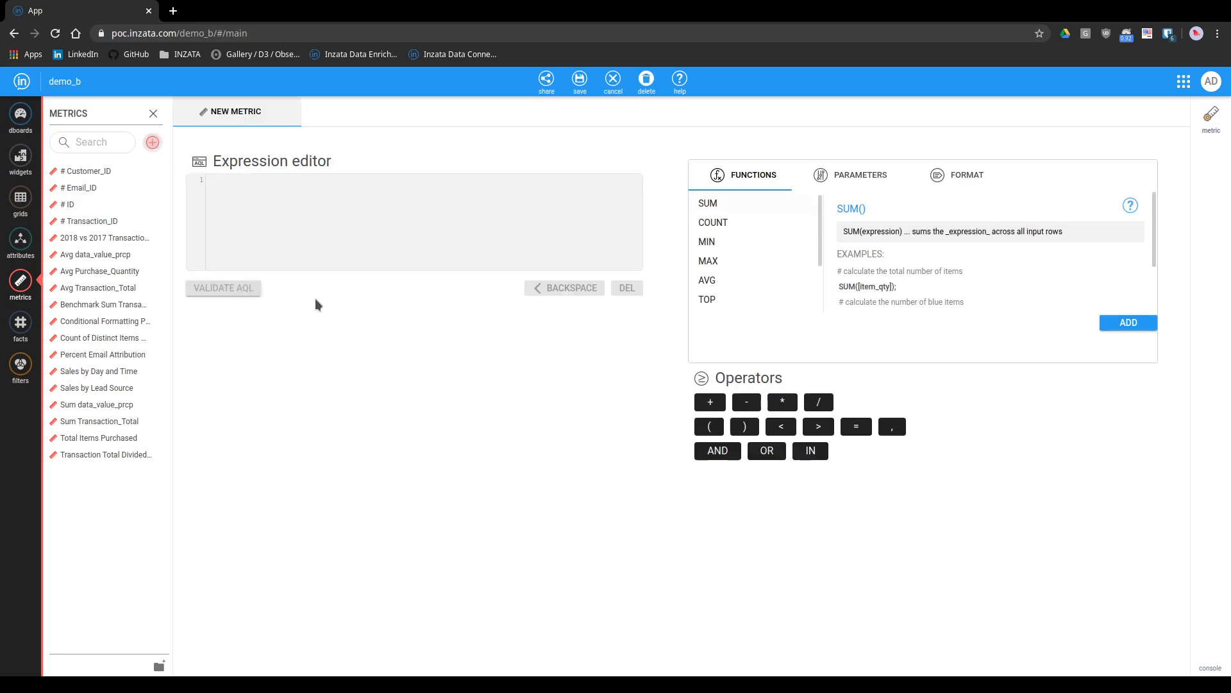
# Step: Browse the available functions and parameters for the new metric's expression
pyautogui.scroll(-2, 774, 238)
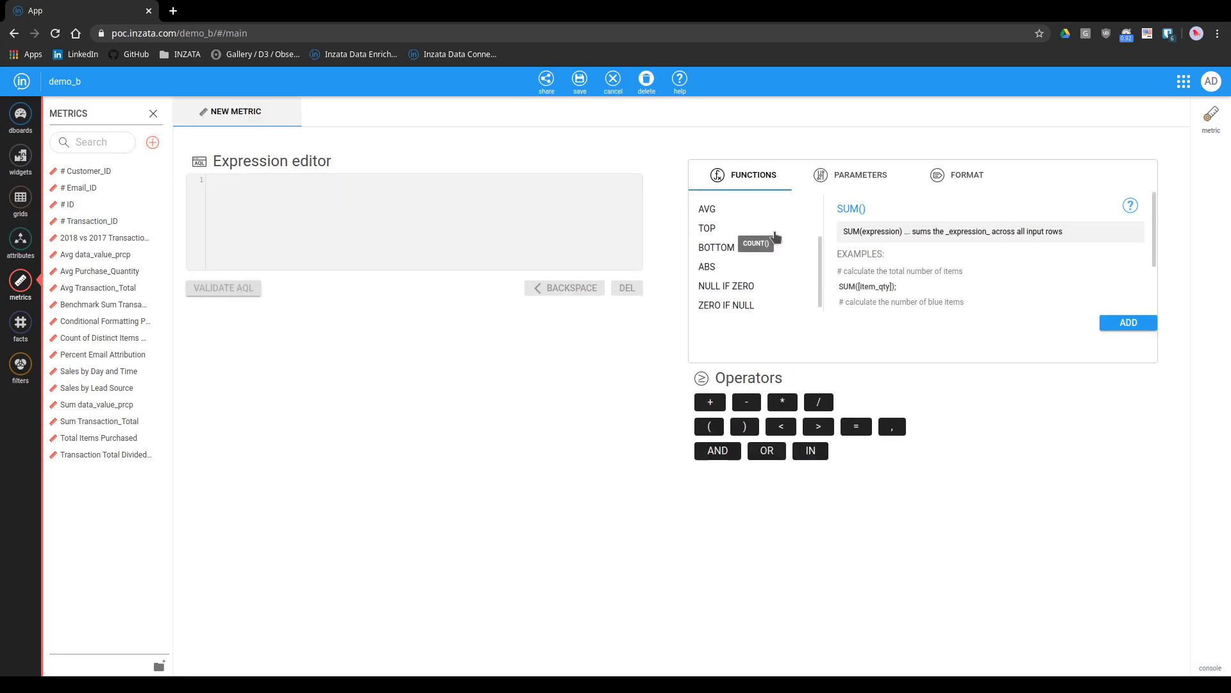
pyautogui.scroll(2, 773, 277)
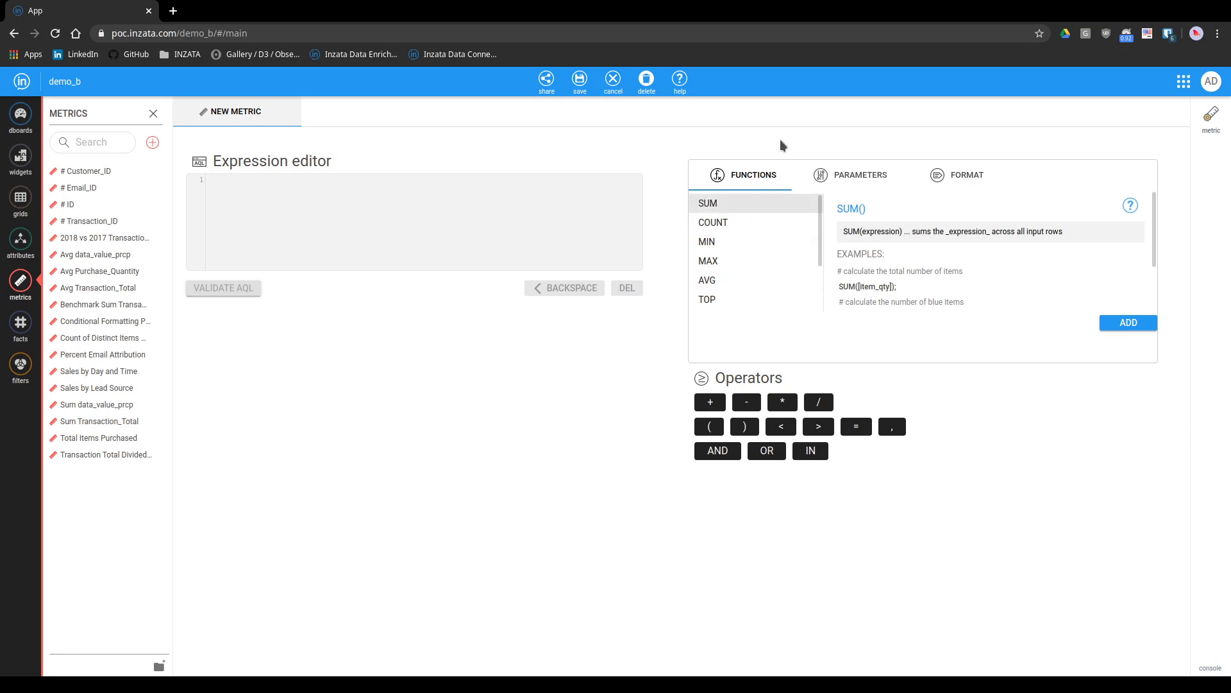
pyautogui.click(860, 173)
pyautogui.click(723, 174)
pyautogui.click(862, 174)
pyautogui.click(723, 176)
pyautogui.click(860, 179)
pyautogui.click(745, 176)
pyautogui.click(842, 183)
pyautogui.click(738, 179)
pyautogui.click(826, 177)
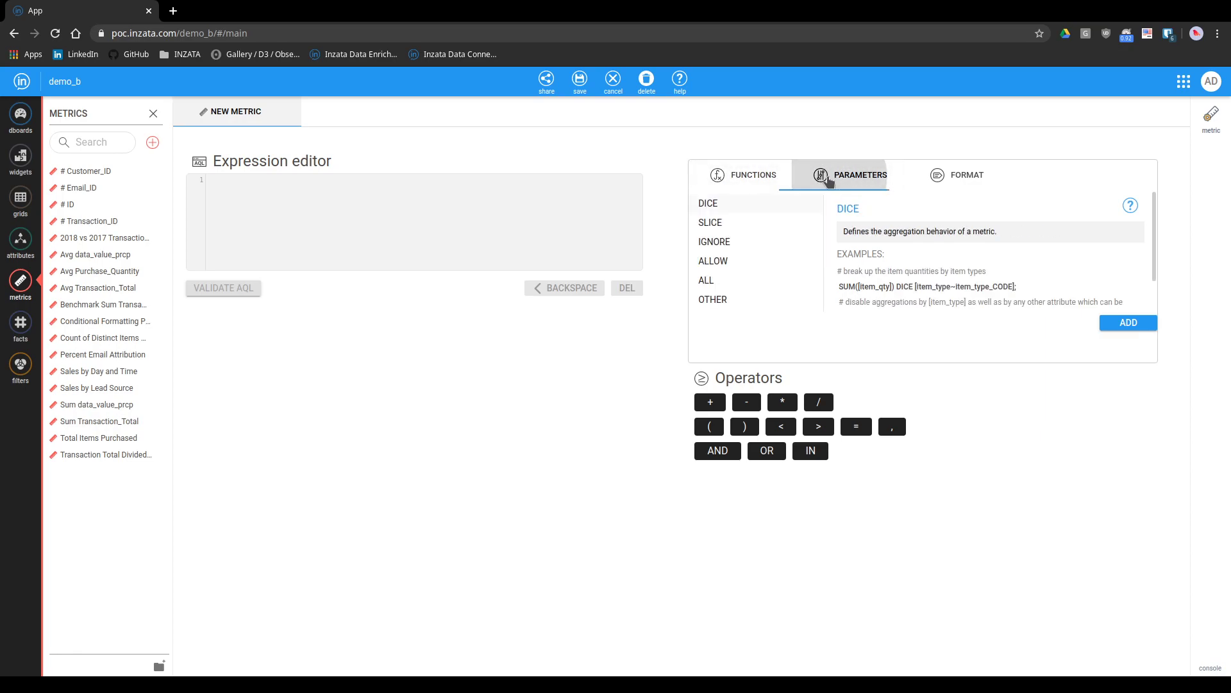
pyautogui.click(753, 185)
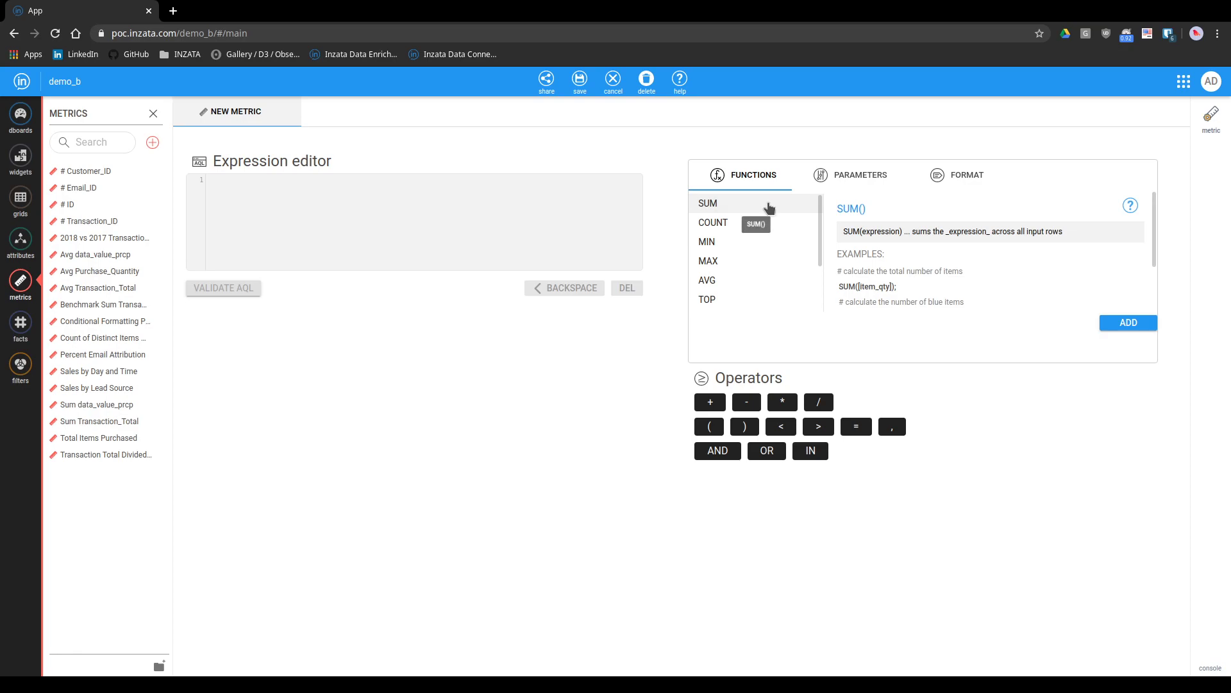
pyautogui.scroll(-3, 770, 218)
pyautogui.scroll(3, 781, 272)
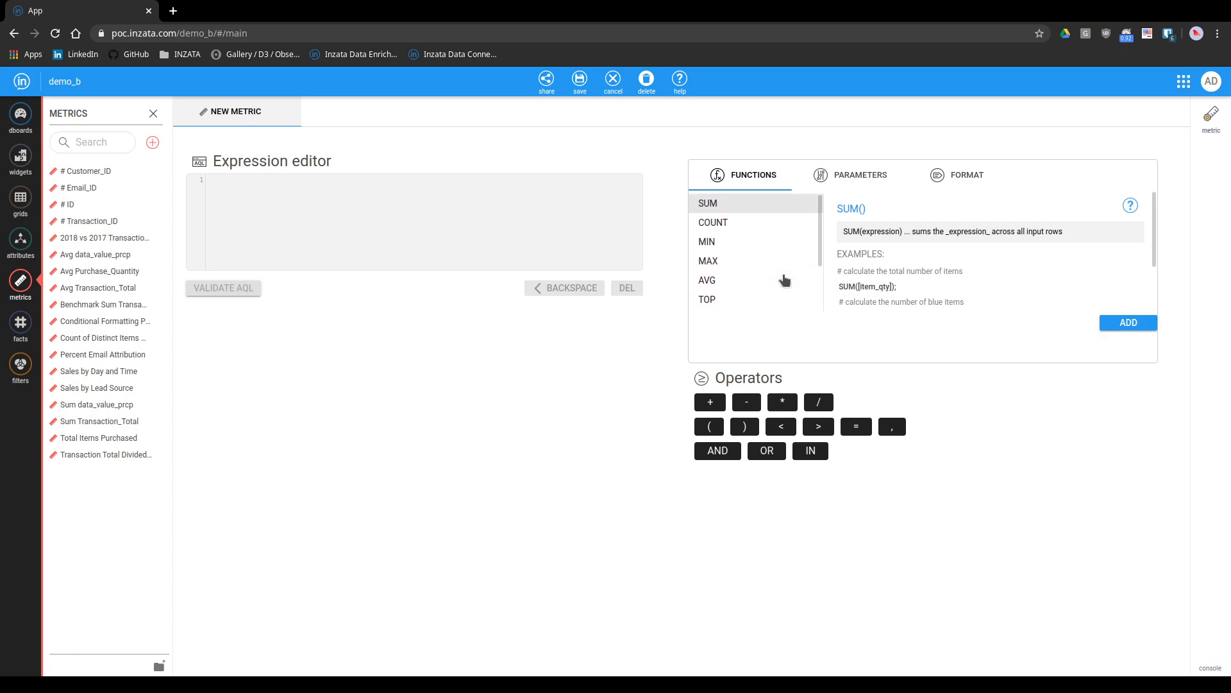
pyautogui.click(875, 176)
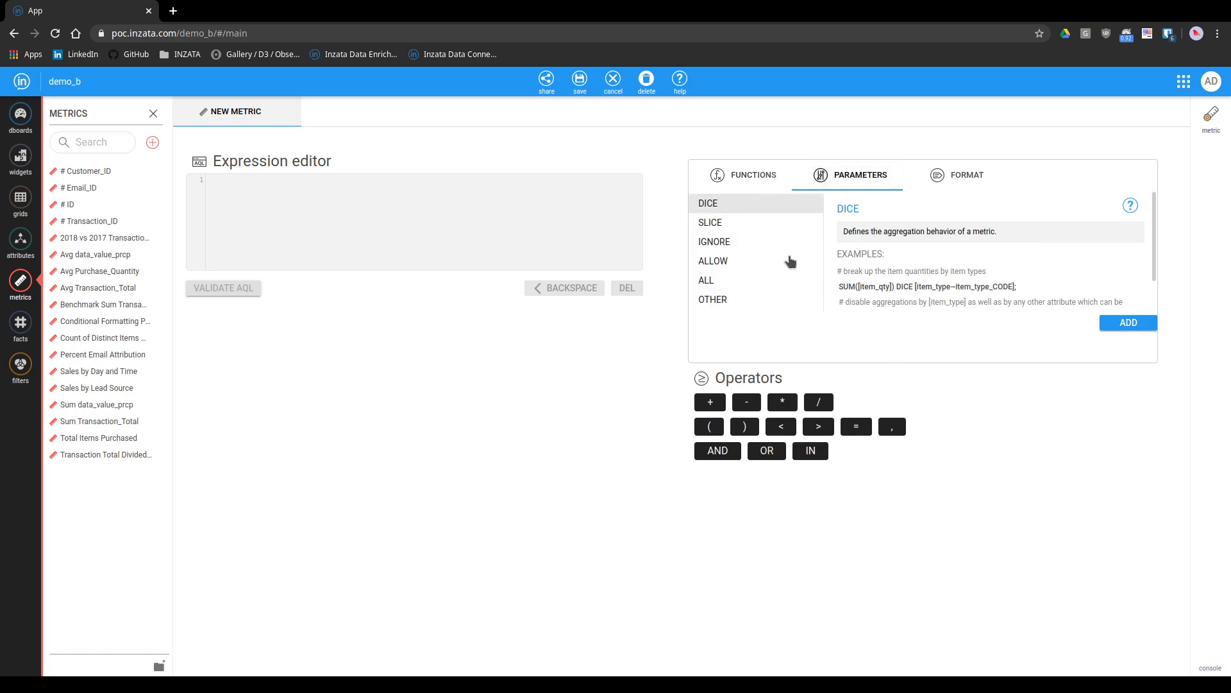
# Step: Examine the SUM function's description and usage examples, and look through the rest of the function list
pyautogui.click(763, 173)
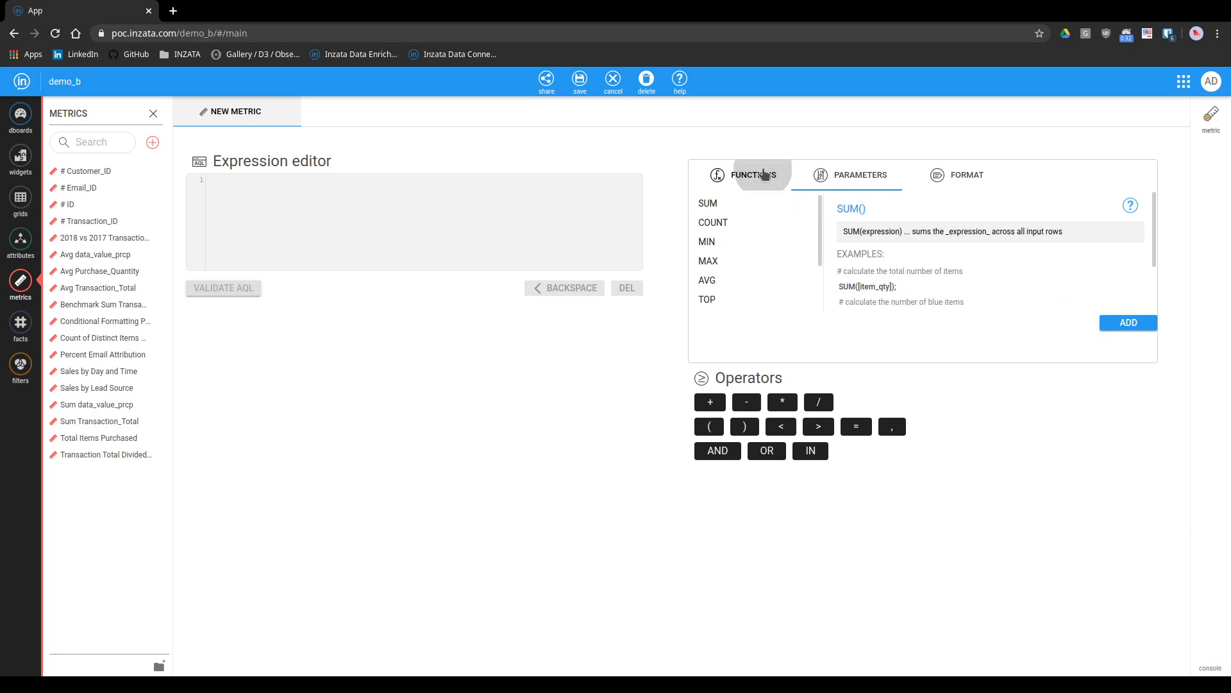
pyautogui.click(732, 205)
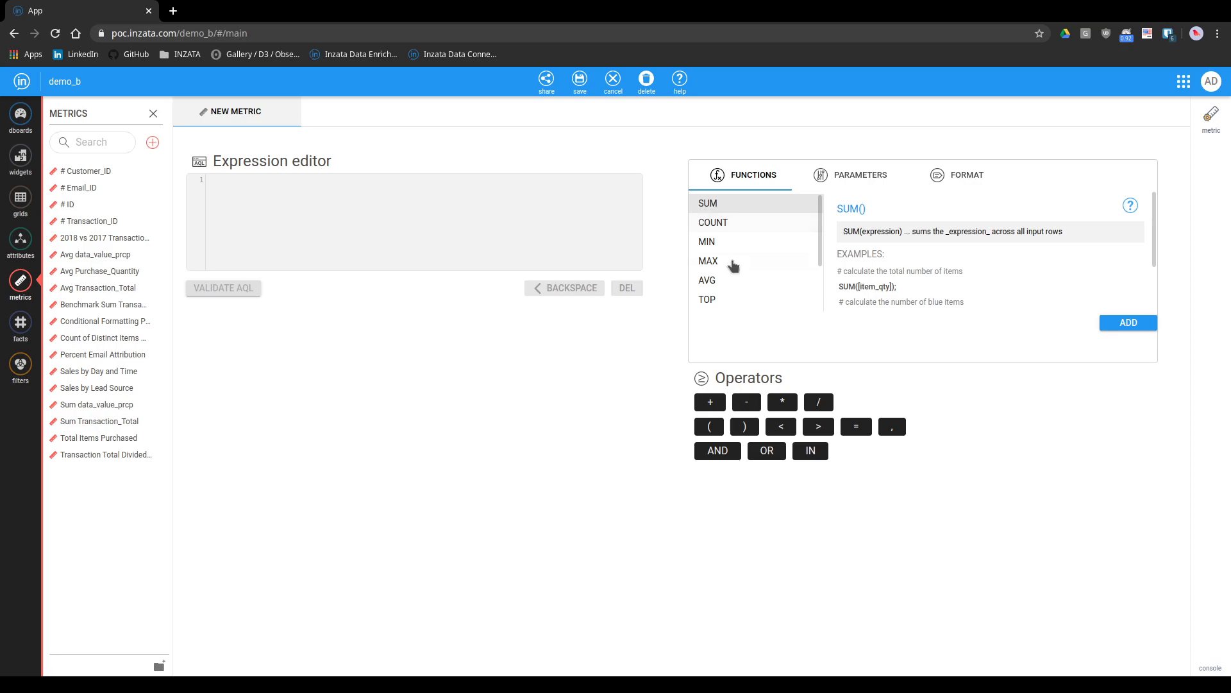
pyautogui.scroll(-3, 744, 270)
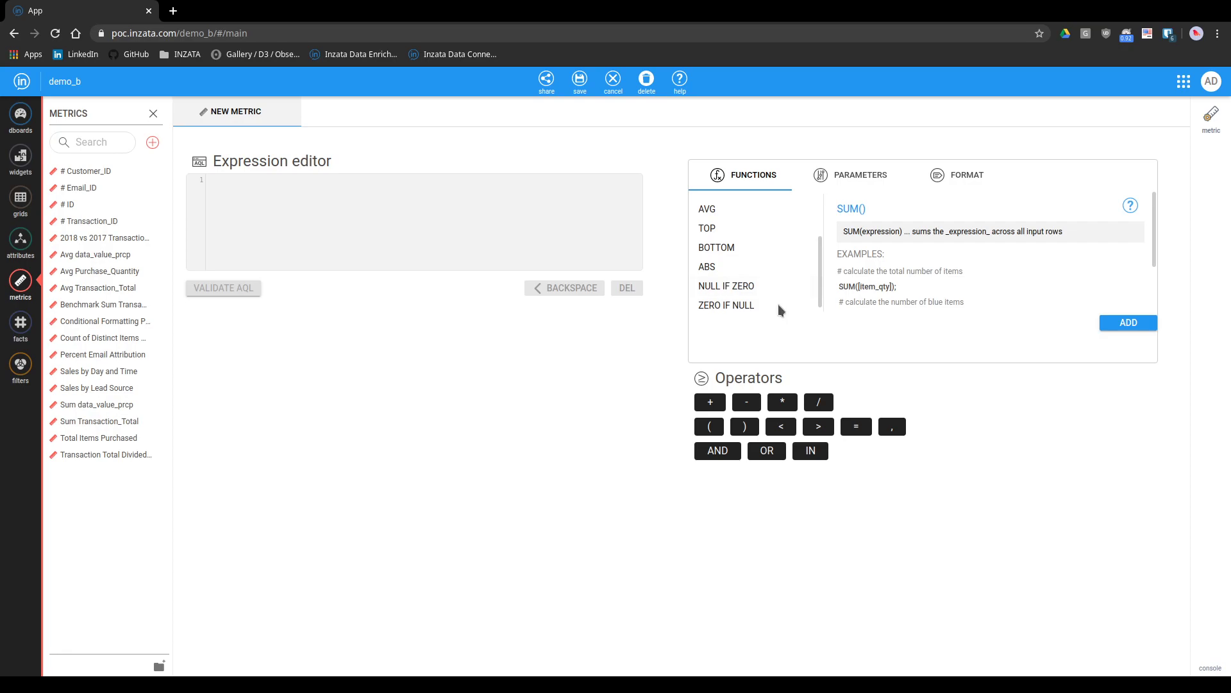
pyautogui.scroll(3, 779, 304)
pyautogui.scroll(-2, 908, 232)
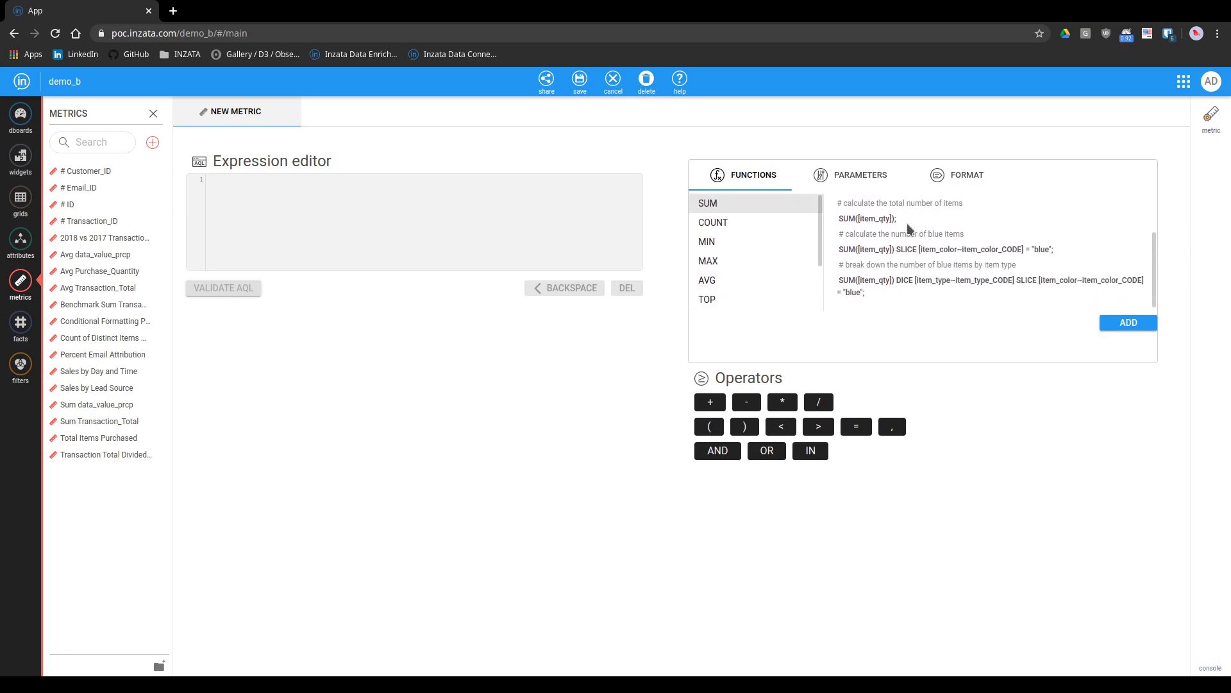
pyautogui.scroll(2, 909, 259)
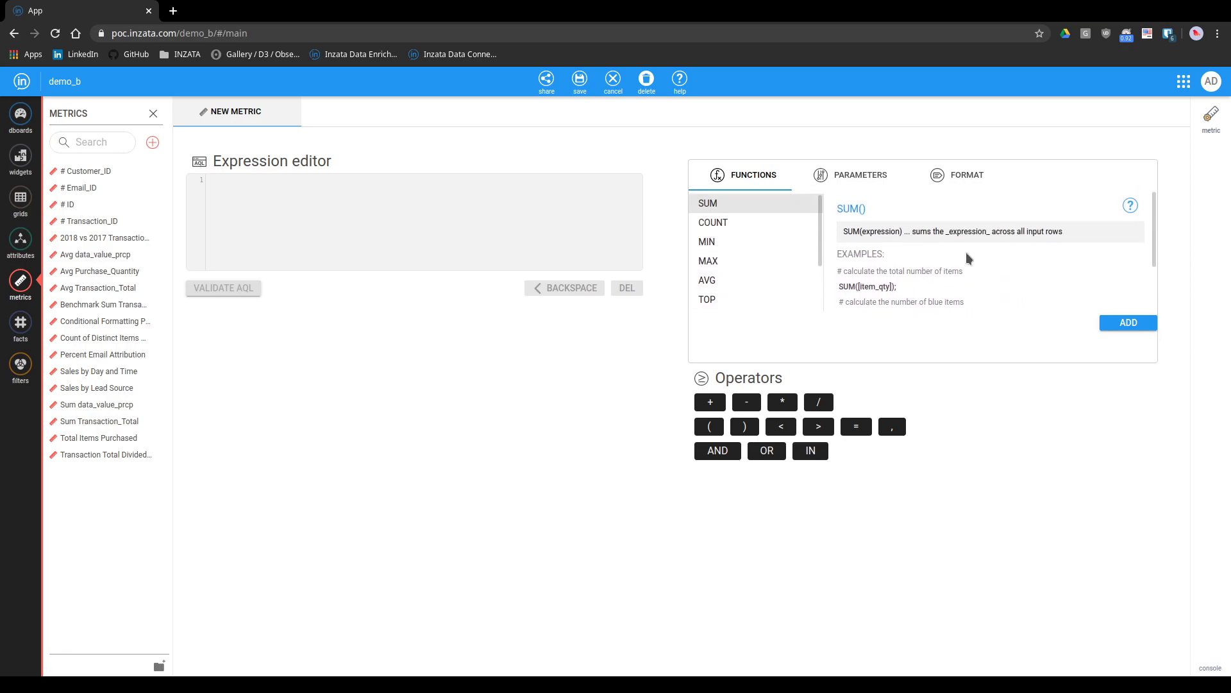
pyautogui.scroll(-1, 917, 272)
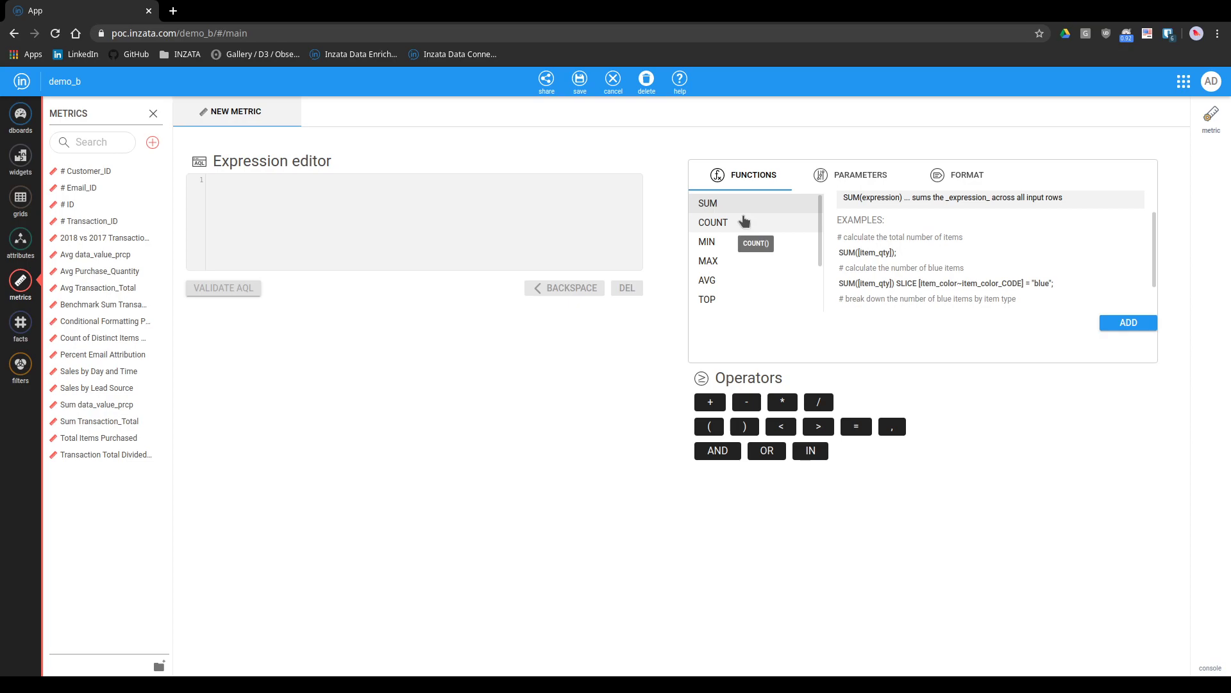
pyautogui.scroll(-2, 747, 231)
pyautogui.scroll(2, 763, 241)
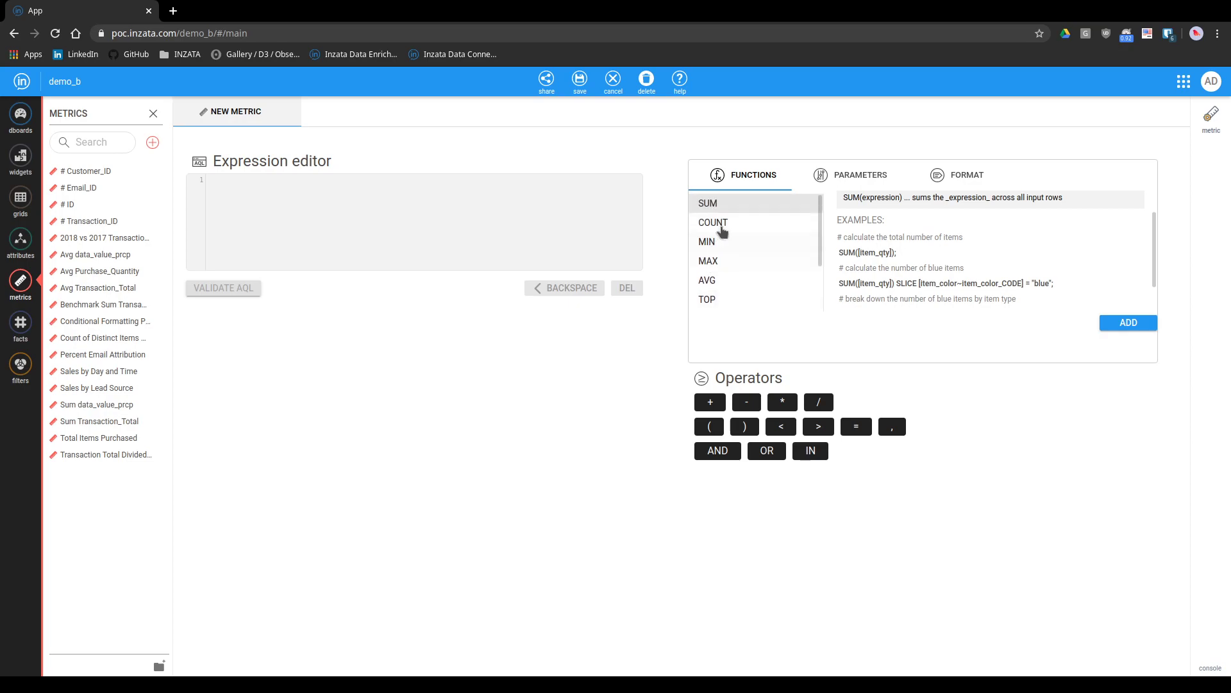
# Step: Start the metric expression with the SUM() function followed by a SLICE clause
pyautogui.moveTo(738, 211); pyautogui.dragTo(340, 231)
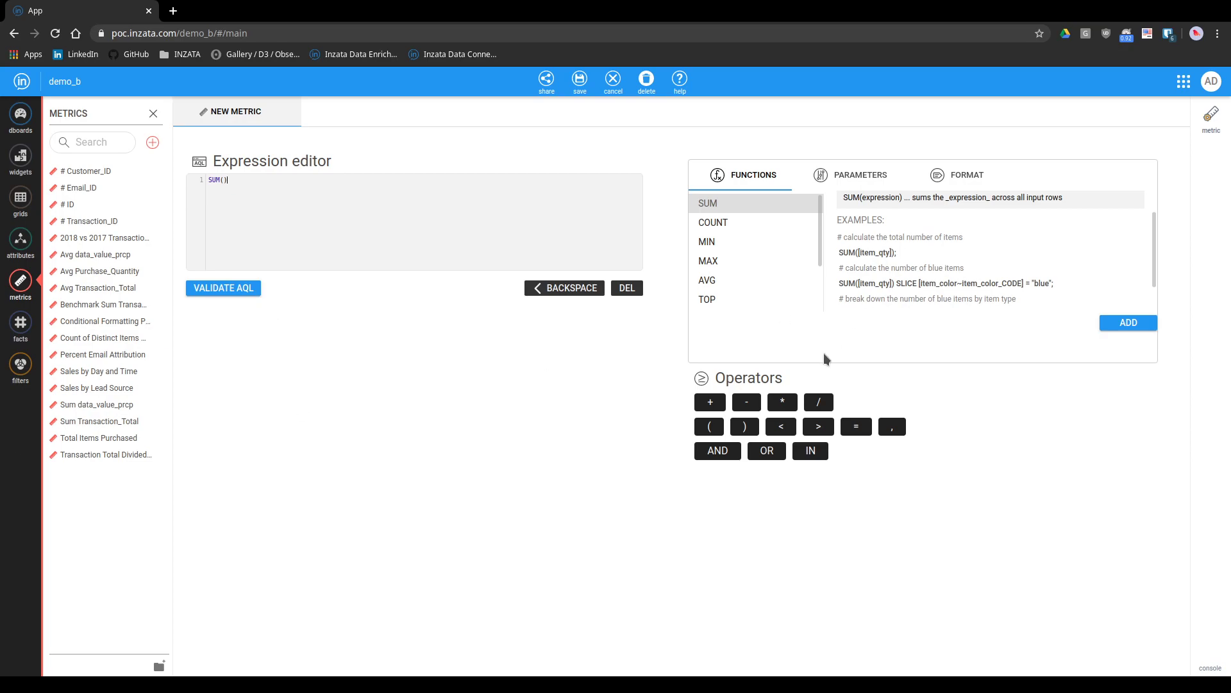
pyautogui.click(885, 171)
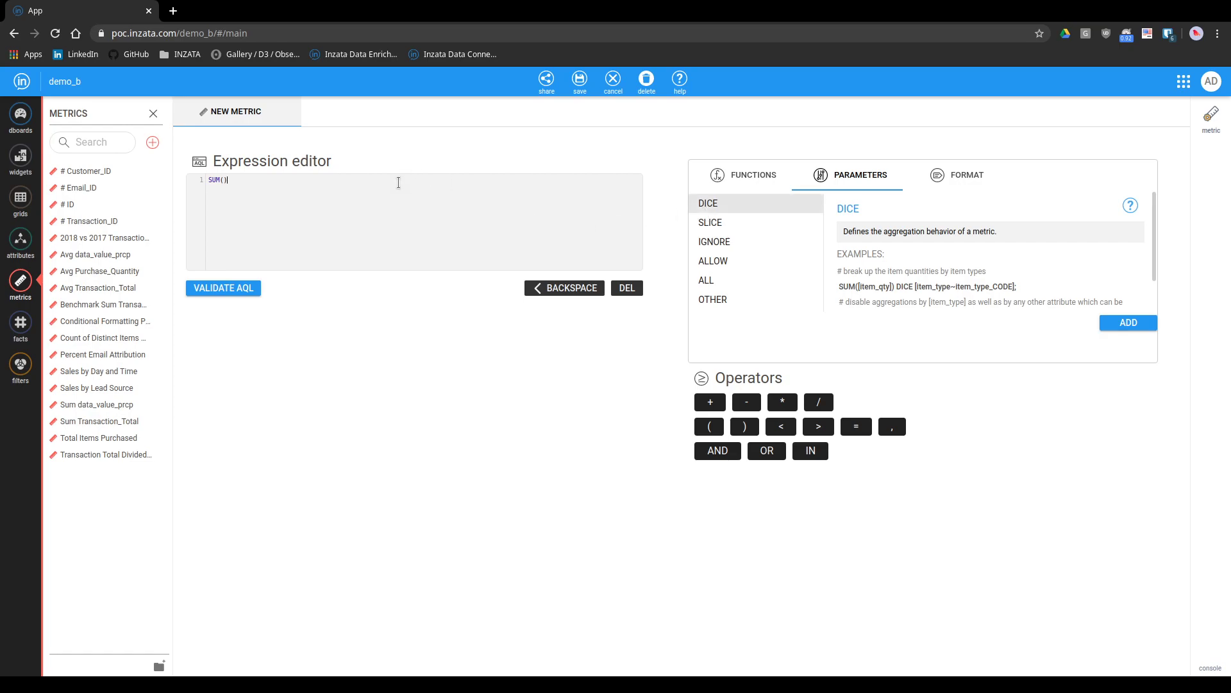
pyautogui.write('CE')
pyautogui.doubleClick(243, 182)
pyautogui.write('SLICE')
# Step: Complete the SLICE clause with the Zip State attribute's Name set equal to the element "Alabama"
pyautogui.click(21, 238)
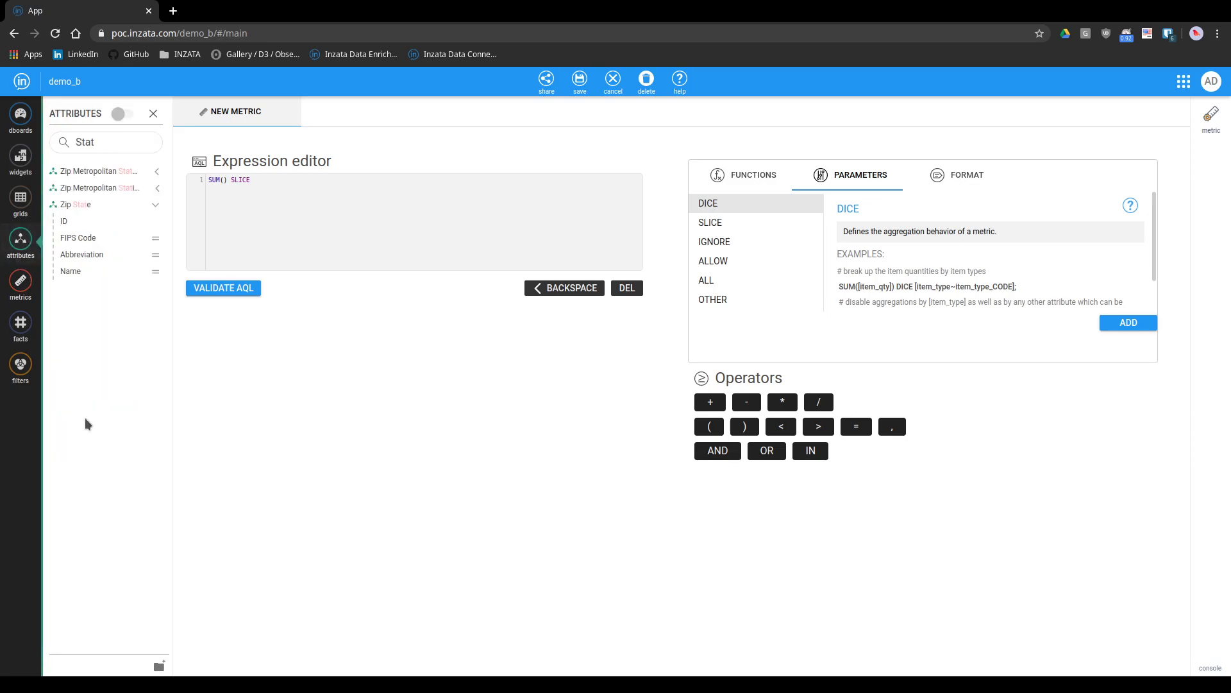
pyautogui.click(155, 271)
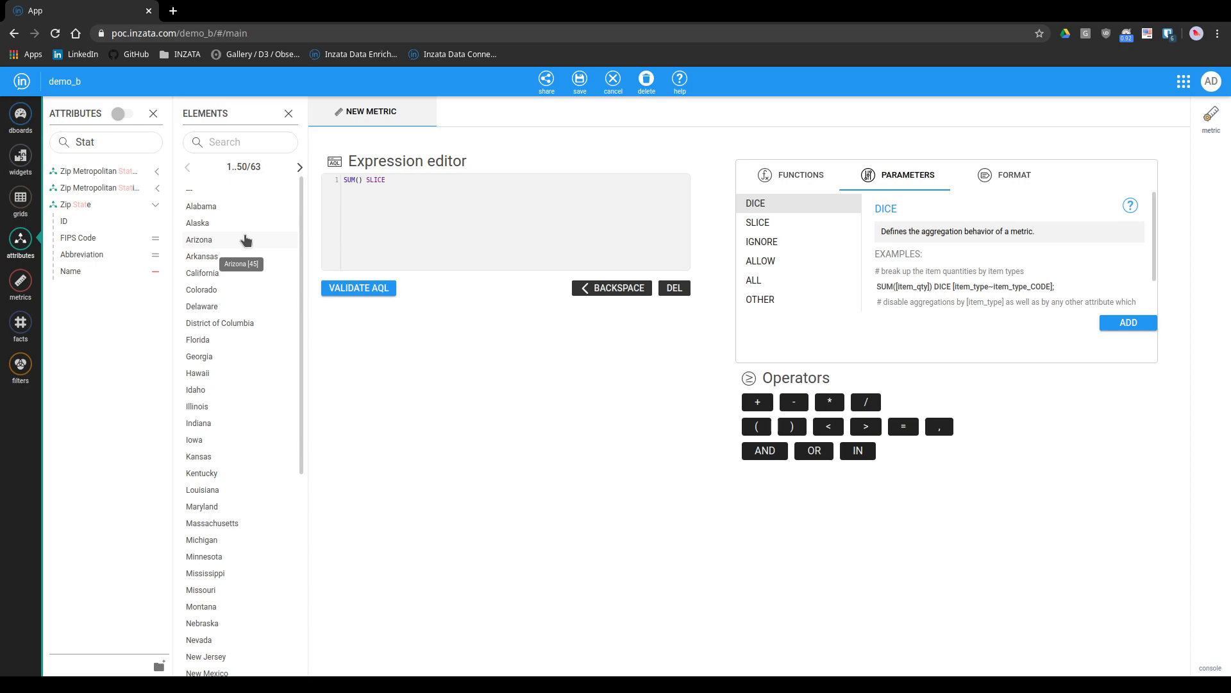
pyautogui.moveTo(74, 272); pyautogui.dragTo(487, 187)
pyautogui.write('=')
pyautogui.moveTo(229, 211); pyautogui.dragTo(577, 205)
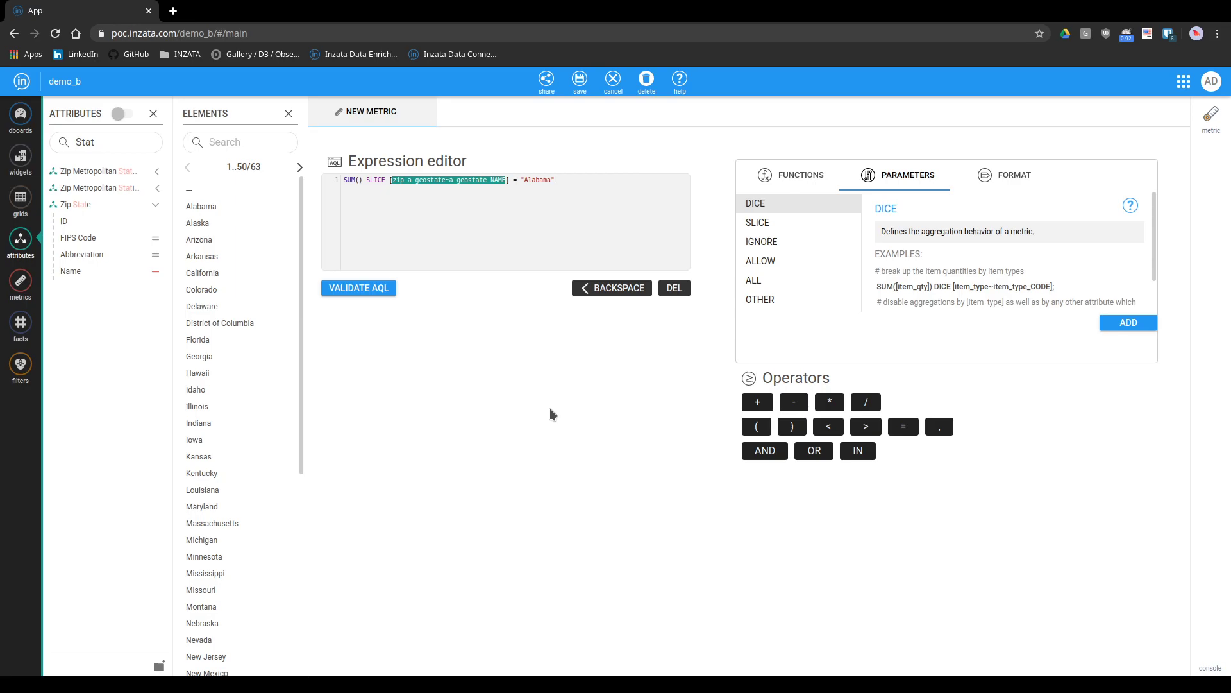
# Step: Read the descriptions of the IGNORE and ALLOW parameters and of the COUNT, MIN, MAX and AVG functions
pyautogui.click(768, 241)
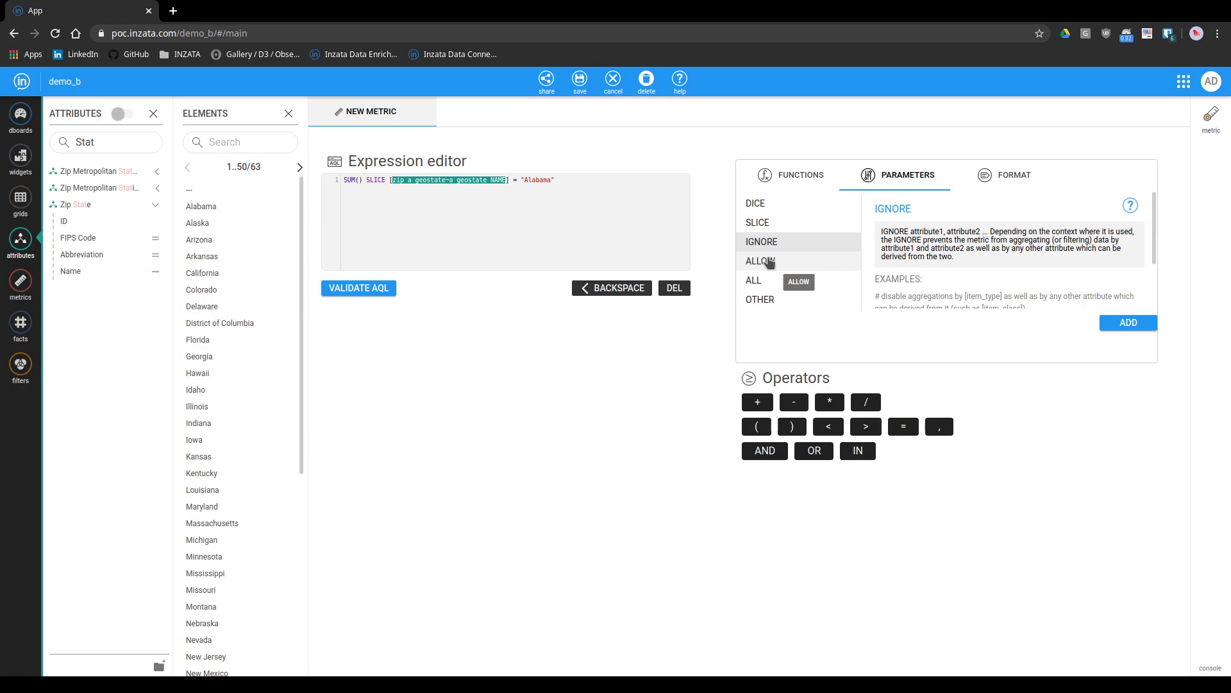
pyautogui.click(769, 261)
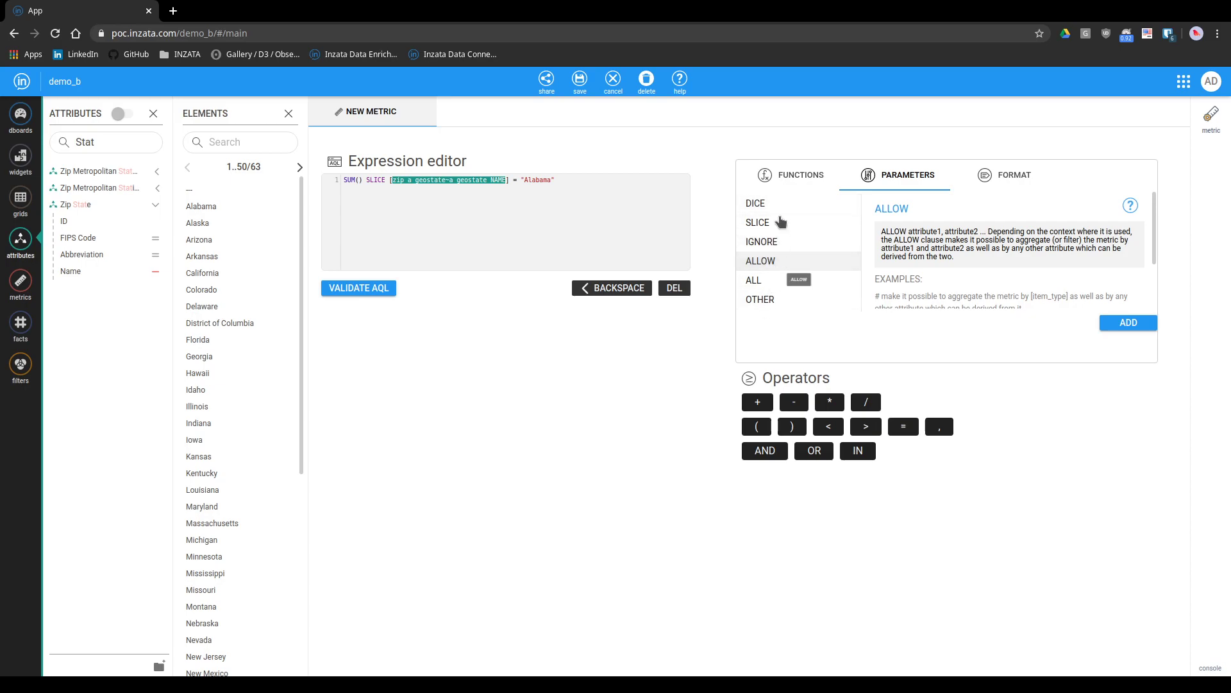
pyautogui.click(787, 179)
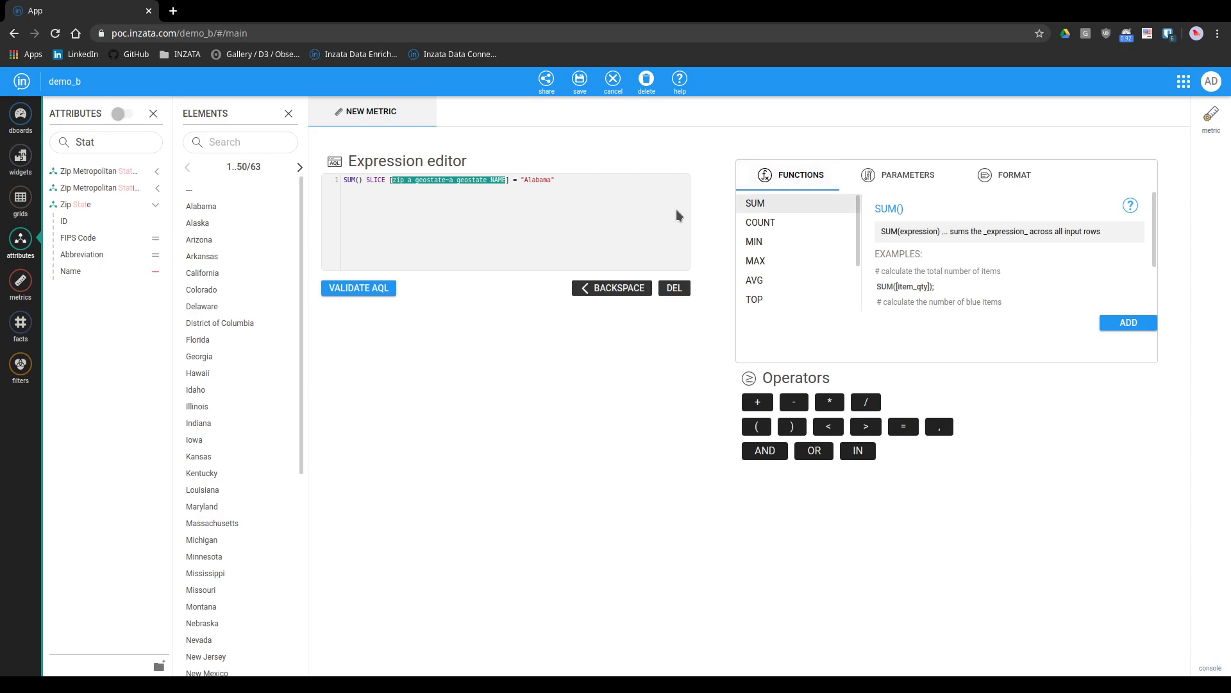
pyautogui.click(763, 225)
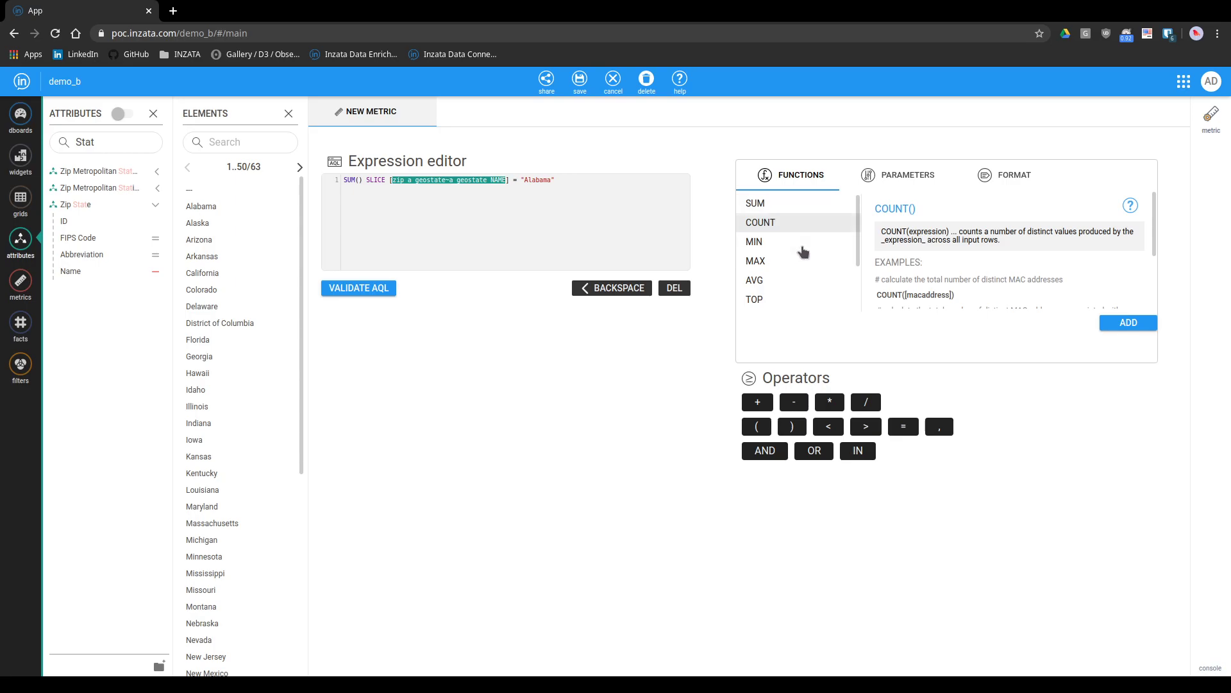
pyautogui.scroll(-1, 764, 234)
pyautogui.click(757, 209)
pyautogui.click(757, 227)
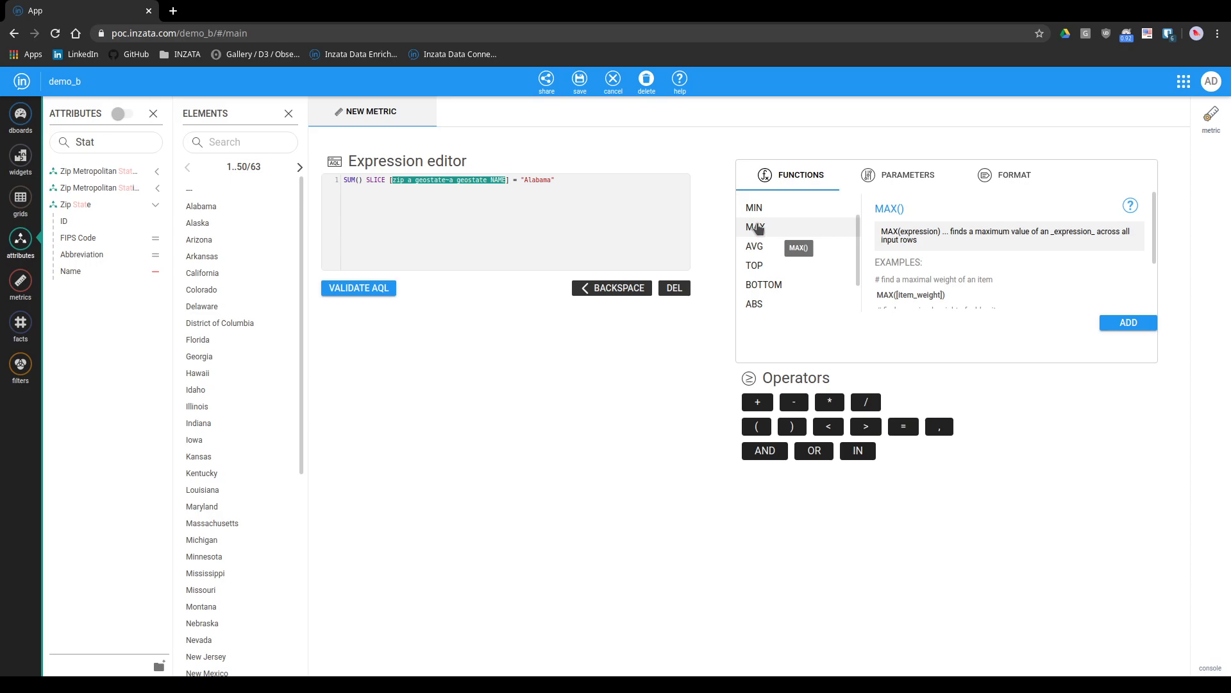
pyautogui.click(761, 247)
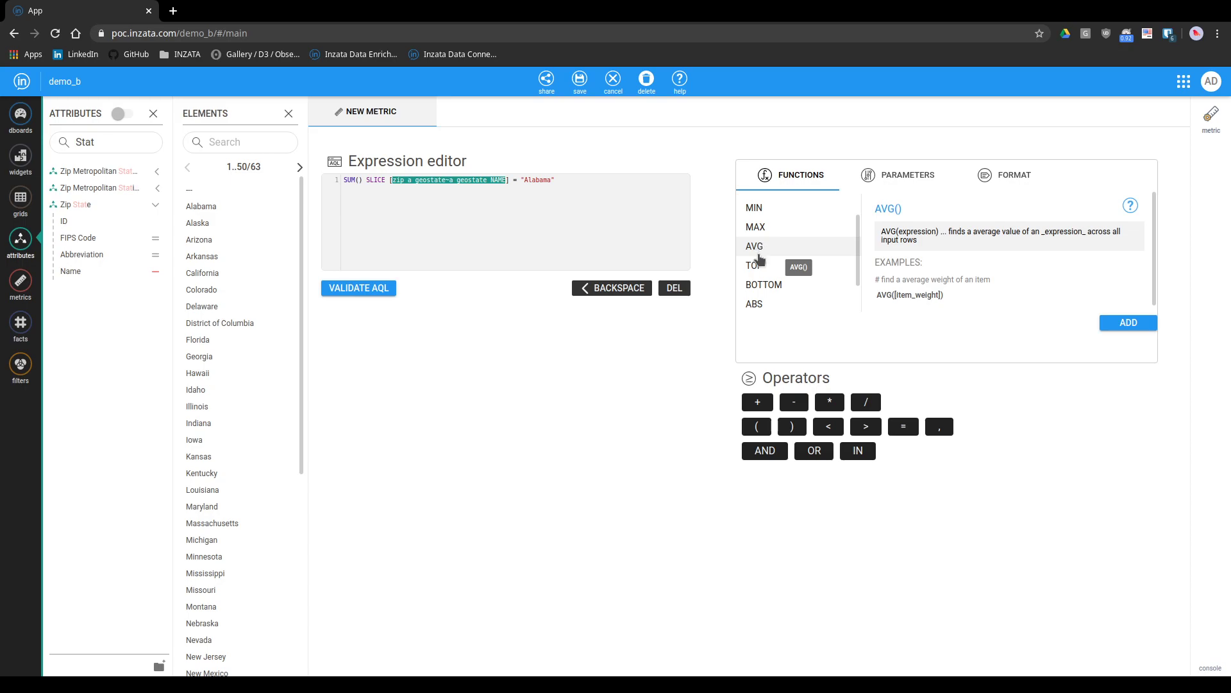
# Step: Read the descriptions and examples of the TOP, BOTTOM, ABS, NULL IF ZERO and ZERO IF NULL functions
pyautogui.click(757, 265)
pyautogui.click(758, 283)
pyautogui.click(768, 265)
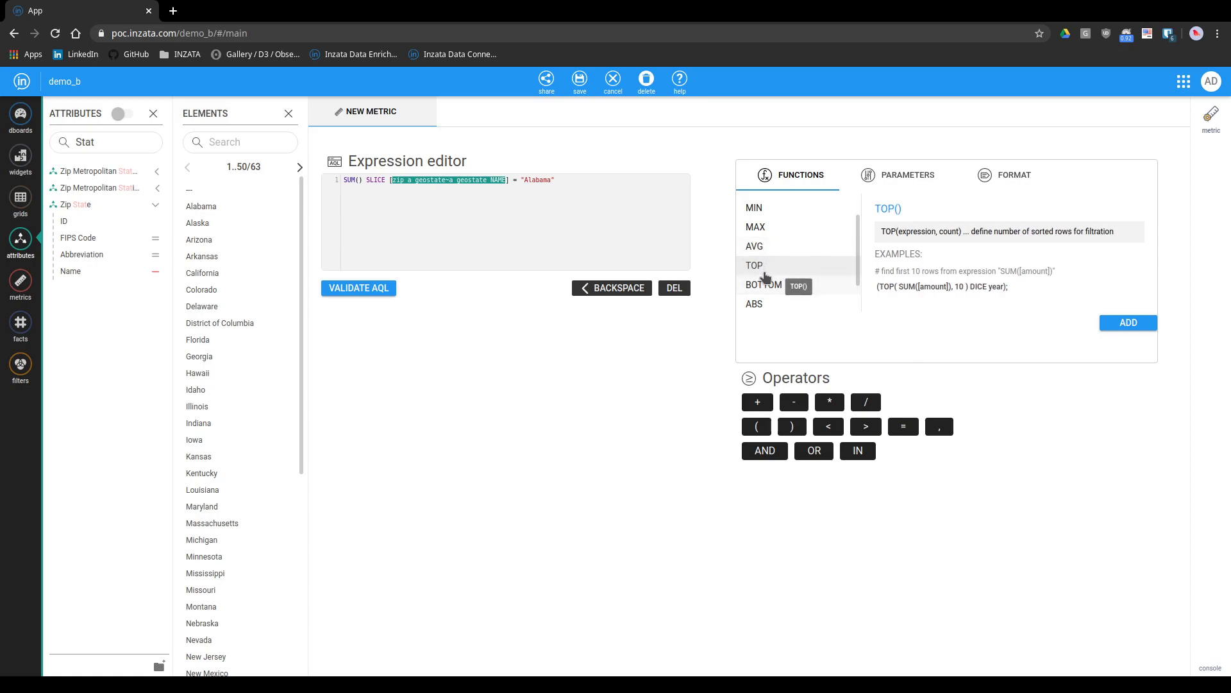
pyautogui.click(765, 284)
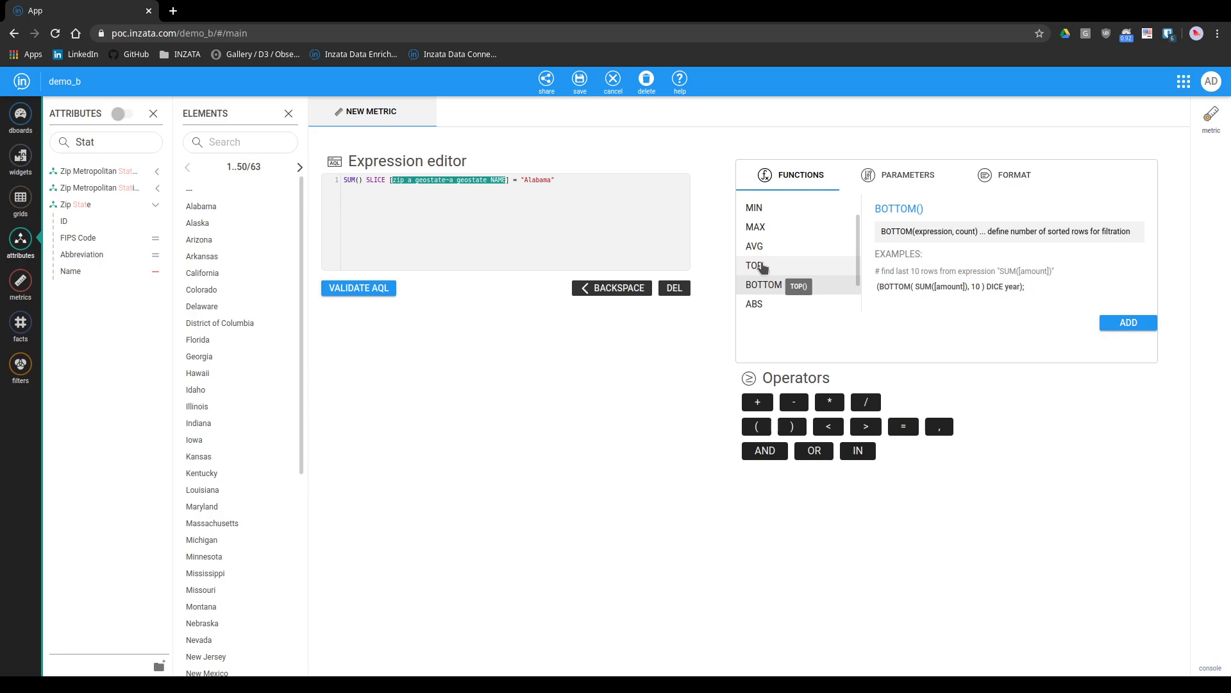
pyautogui.click(760, 304)
pyautogui.scroll(-1, 782, 224)
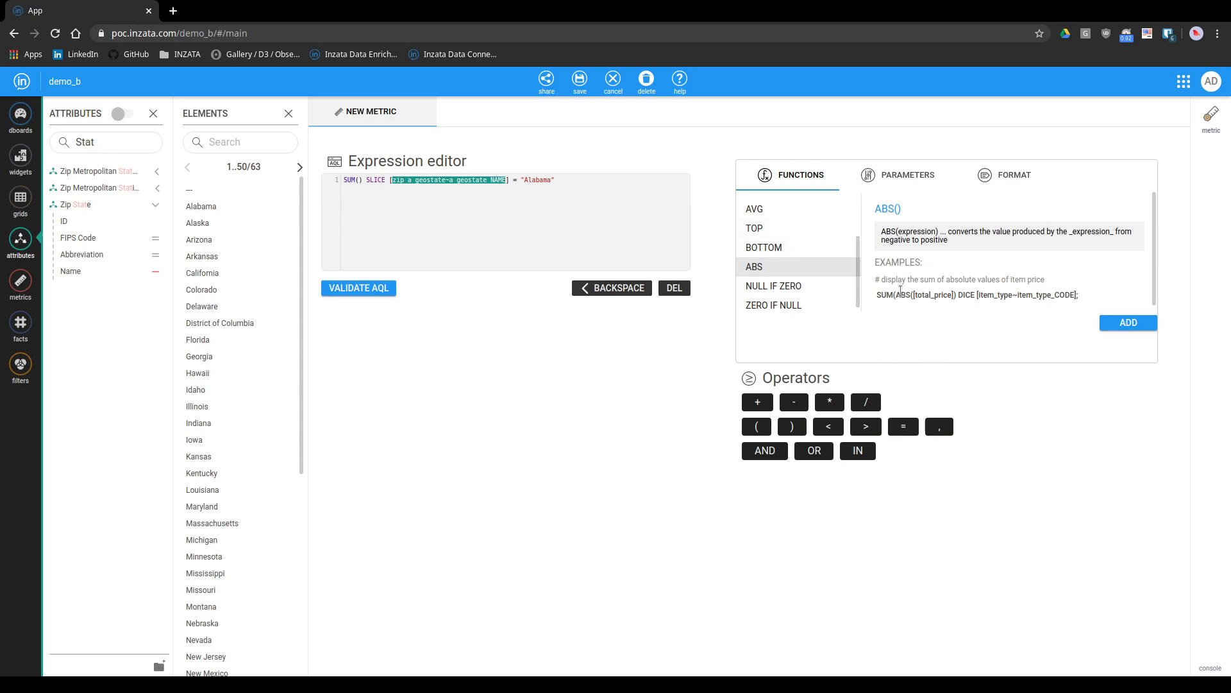
pyautogui.moveTo(895, 295)
pyautogui.mouseDown()
pyautogui.moveTo(915, 296)
pyautogui.moveTo(896, 295)
pyautogui.mouseUp()
pyautogui.click(769, 286)
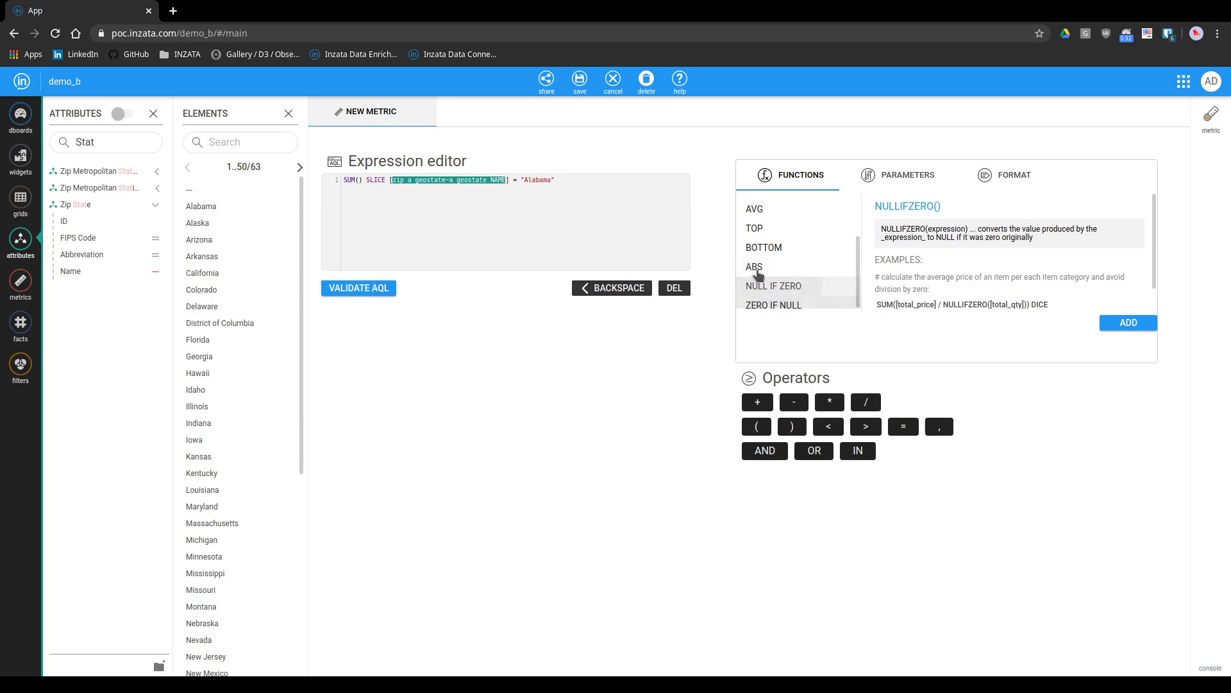
pyautogui.click(776, 306)
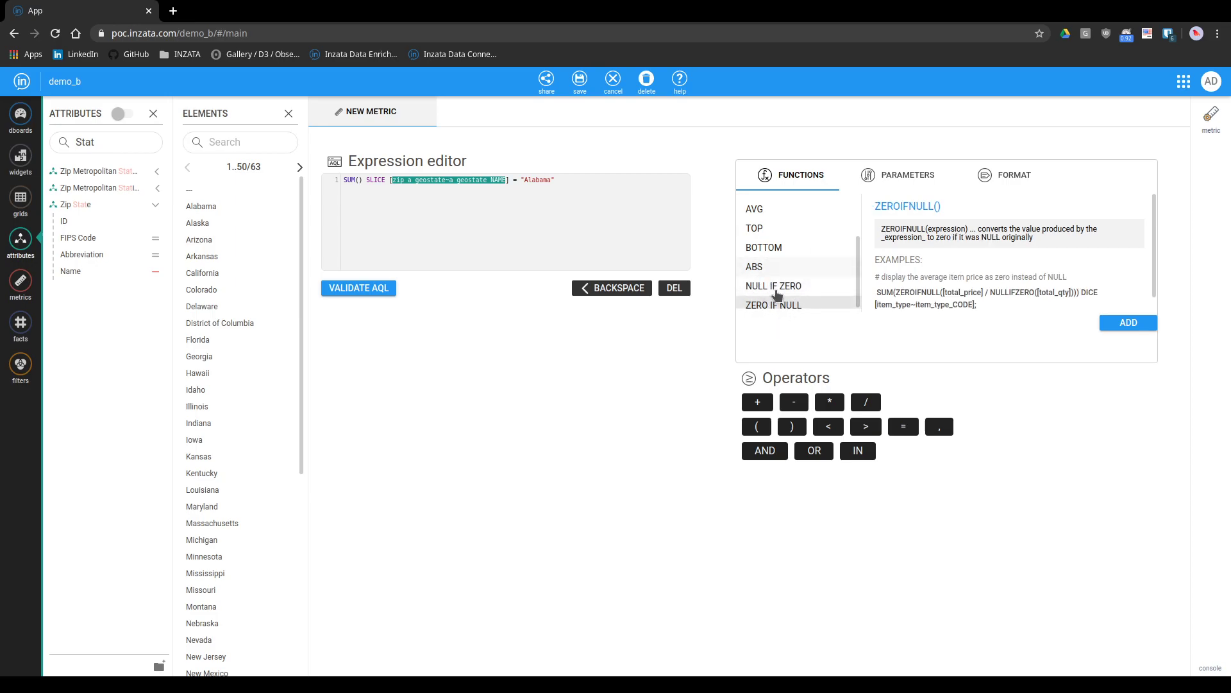
pyautogui.click(789, 289)
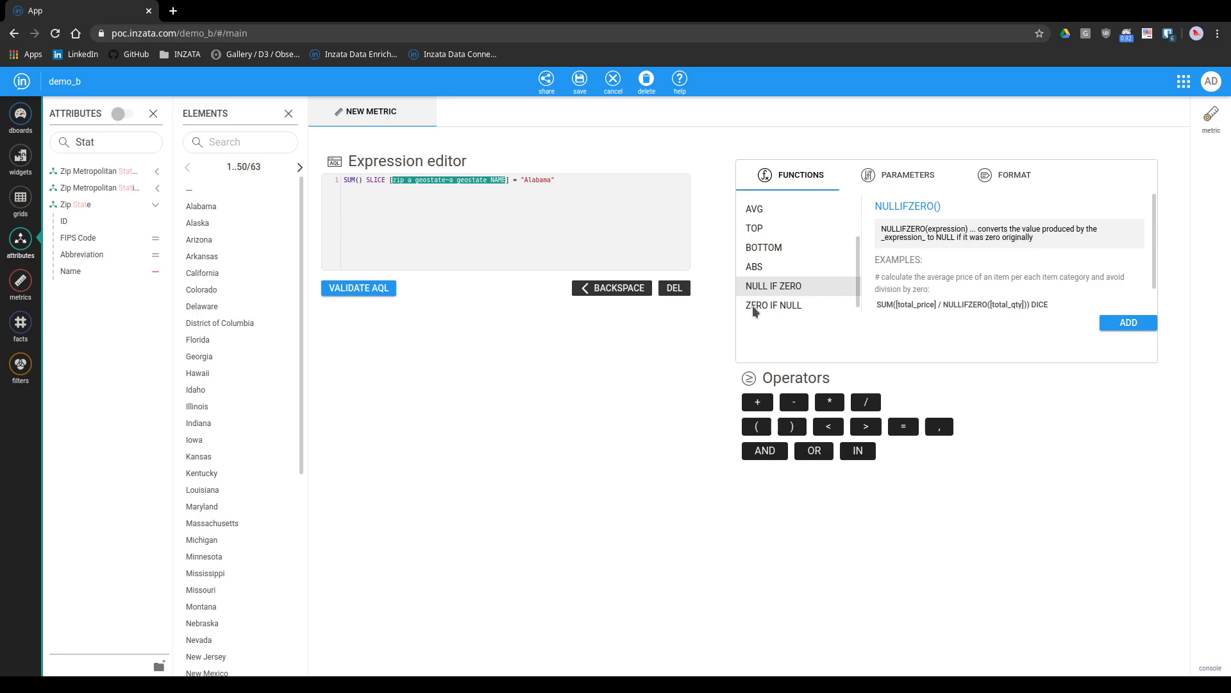
pyautogui.click(787, 306)
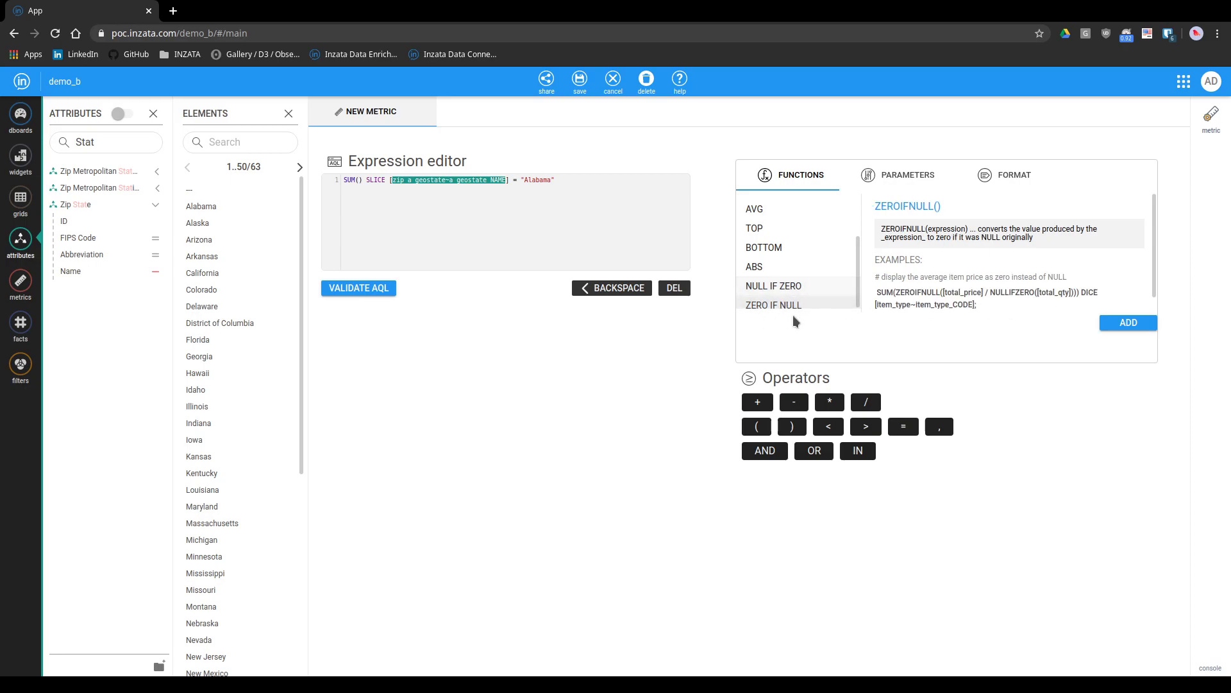